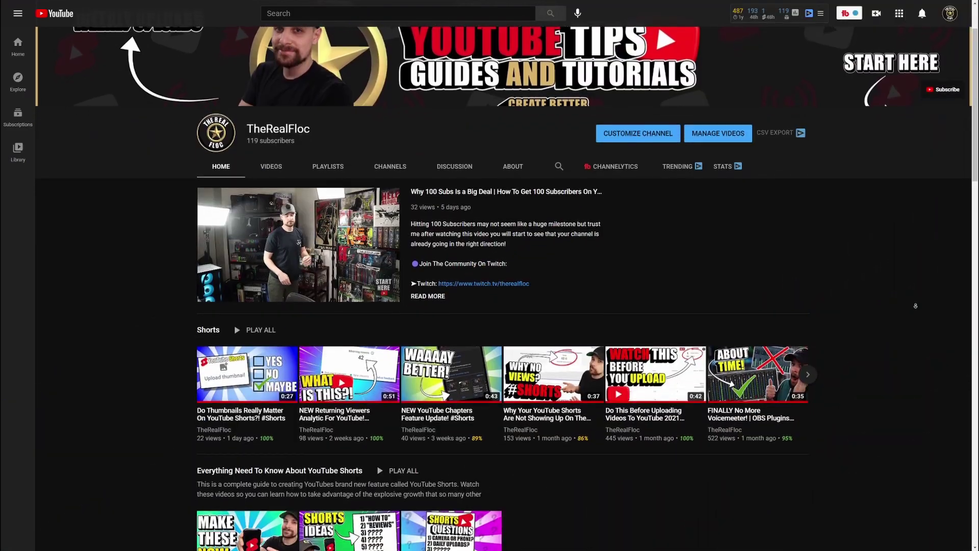
# - Create a new 1280×720 Web WXGA 720p document at 300 DPI
pyautogui.scroll(-2, 915, 306)
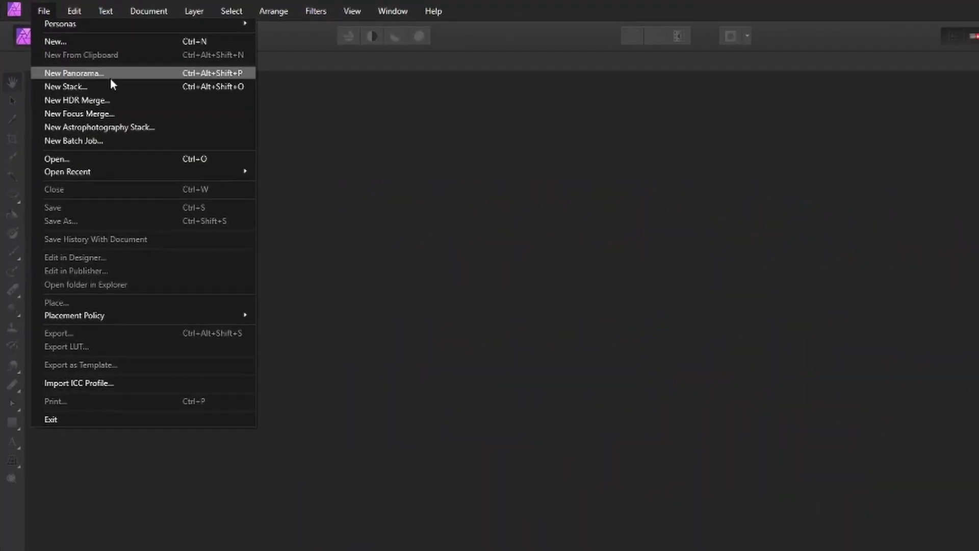
pyautogui.click(82, 47)
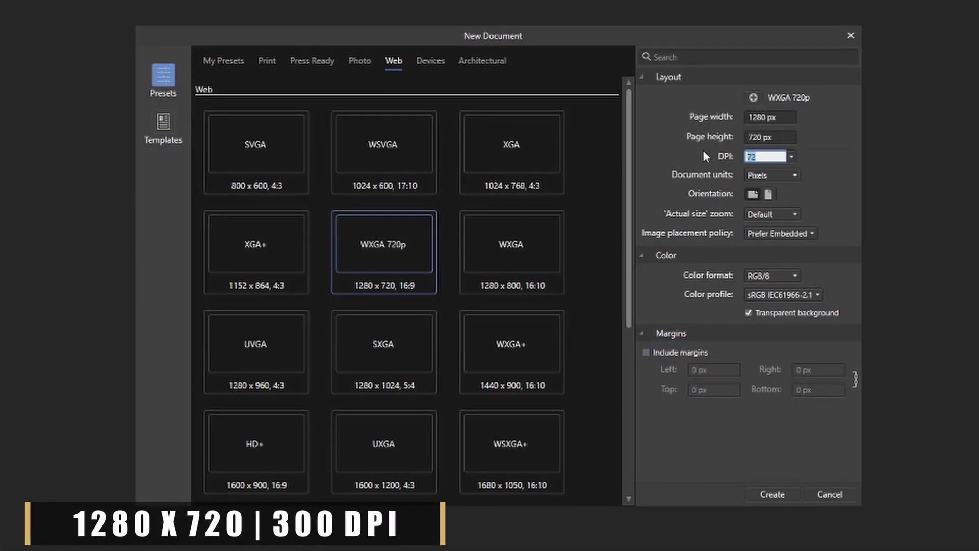
pyautogui.write('300')
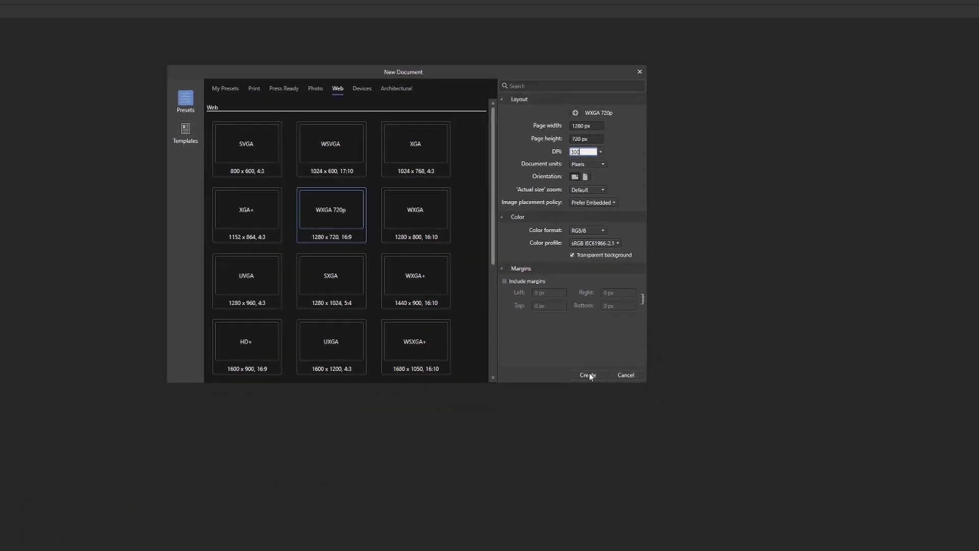
pyautogui.click(772, 495)
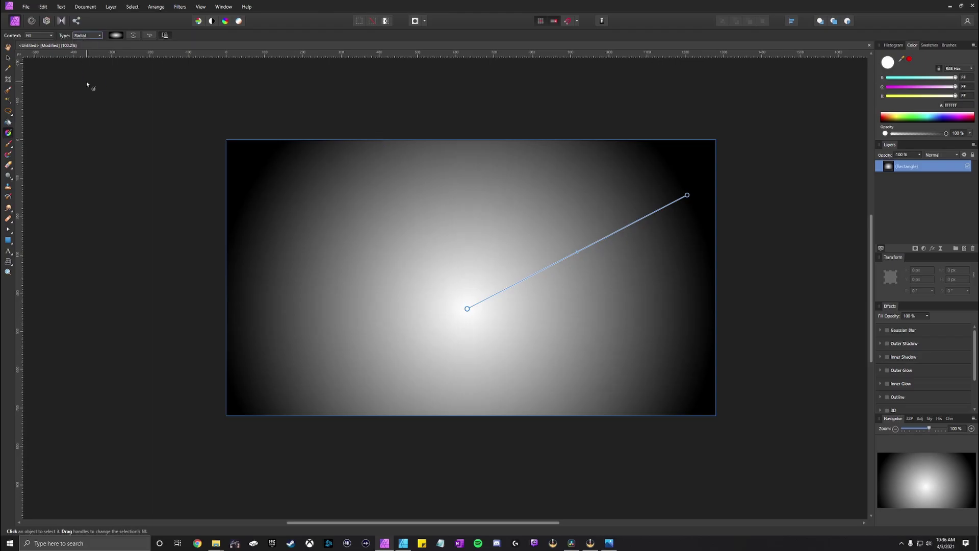
# - Make the gradient's dark end stop blue and stretch the gradient toward the top-right corner
pyautogui.moveTo(574, 254)
pyautogui.mouseDown()
pyautogui.moveTo(540, 270)
pyautogui.moveTo(586, 248)
pyautogui.mouseUp()
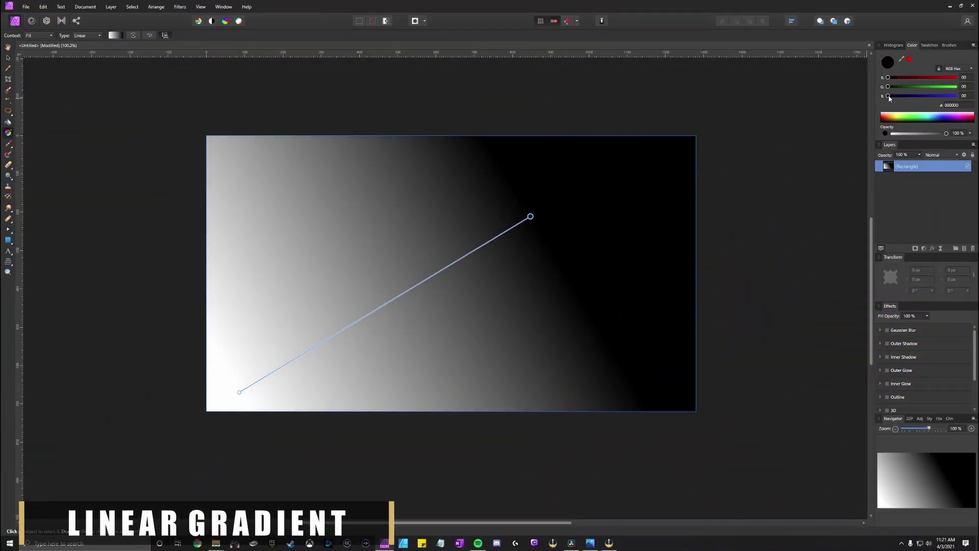
pyautogui.moveTo(889, 98); pyautogui.dragTo(965, 97)
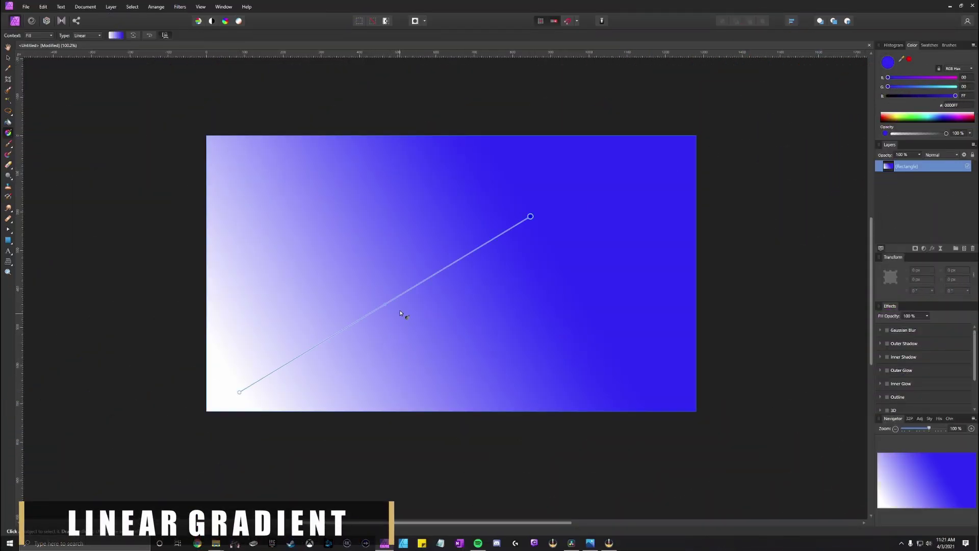
pyautogui.moveTo(543, 213); pyautogui.dragTo(697, 144)
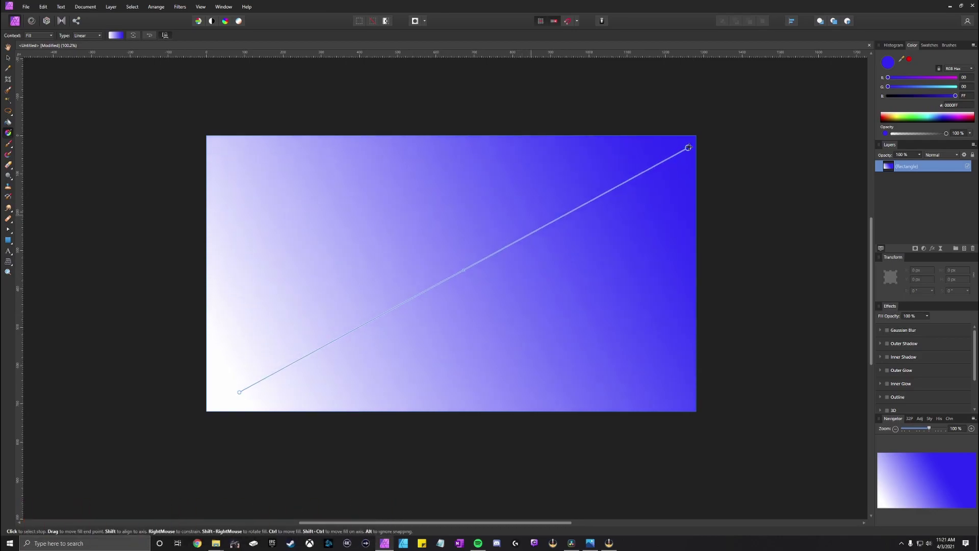
# - Switch the gradient to elliptical, centre it on the rectangle, and extend it toward the top-right with a wider white area
pyautogui.click(88, 35)
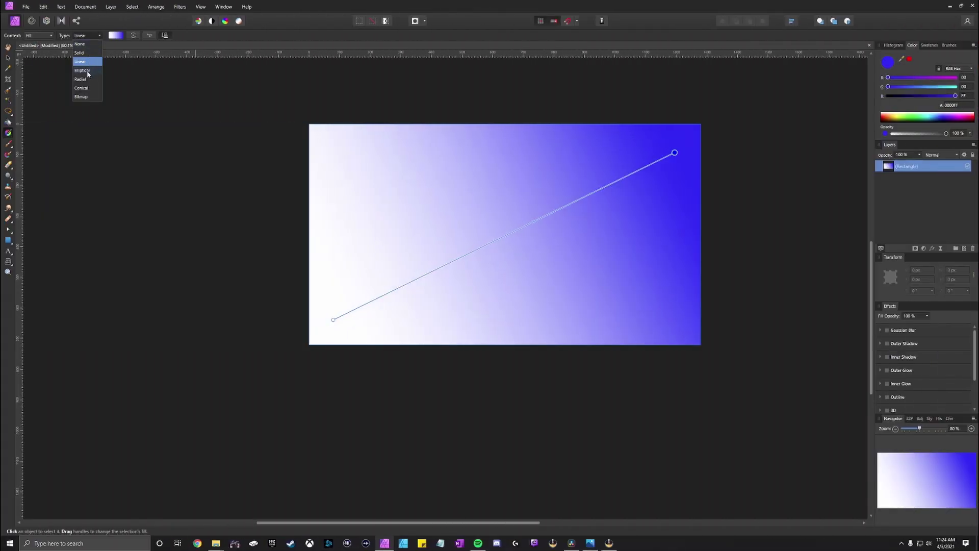
pyautogui.click(88, 72)
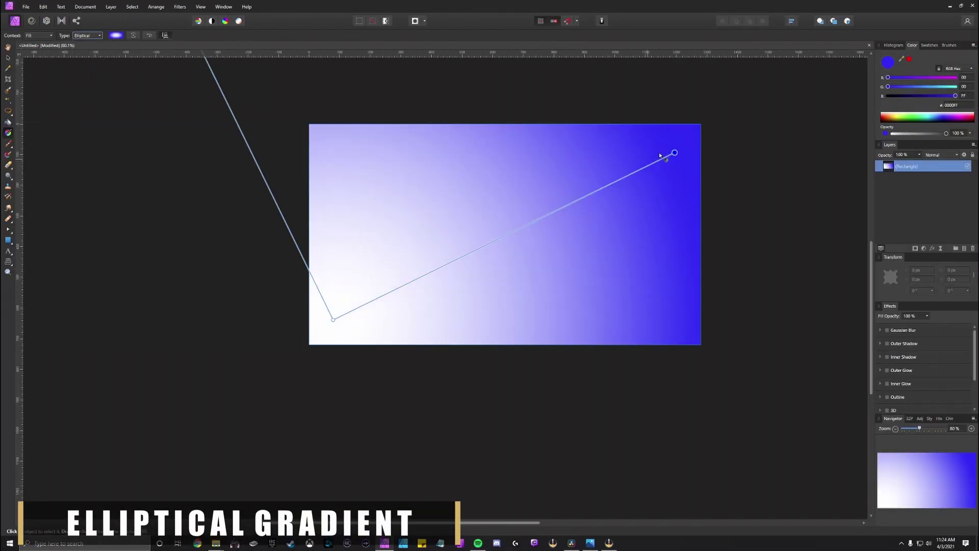
pyautogui.moveTo(674, 153); pyautogui.dragTo(539, 307)
pyautogui.moveTo(331, 322); pyautogui.dragTo(508, 246)
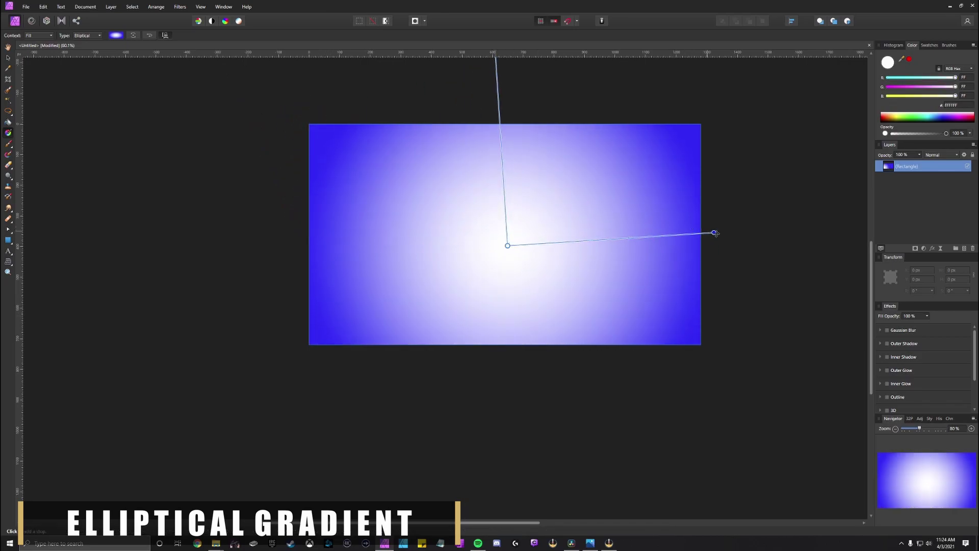
pyautogui.moveTo(715, 233); pyautogui.dragTo(725, 244)
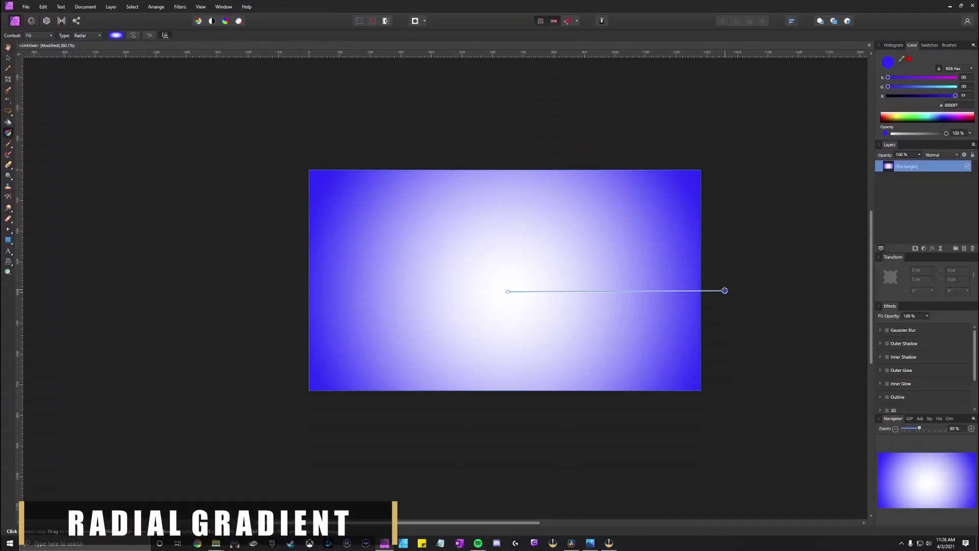
pyautogui.moveTo(725, 290); pyautogui.dragTo(682, 188)
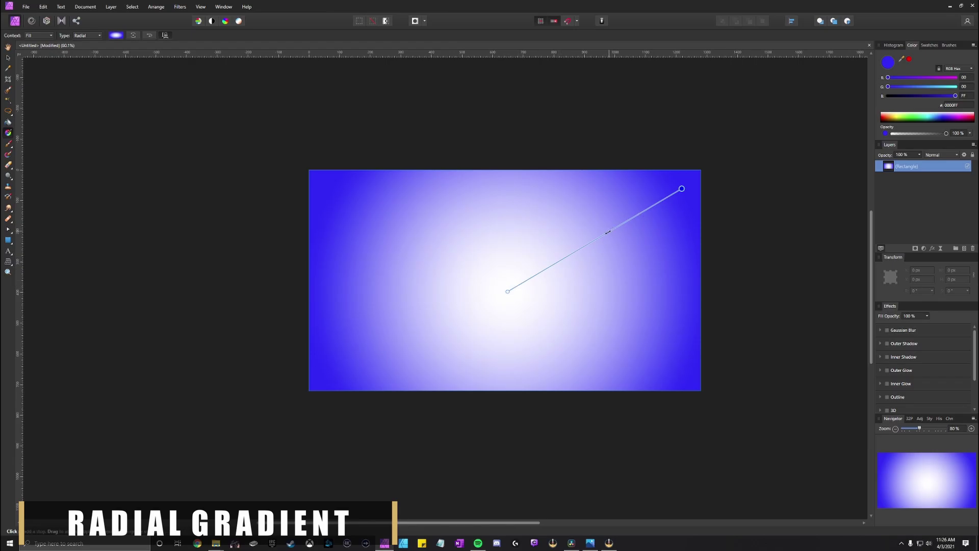
pyautogui.moveTo(607, 232)
pyautogui.mouseDown()
pyautogui.moveTo(594, 240)
pyautogui.moveTo(674, 194)
pyautogui.mouseUp()
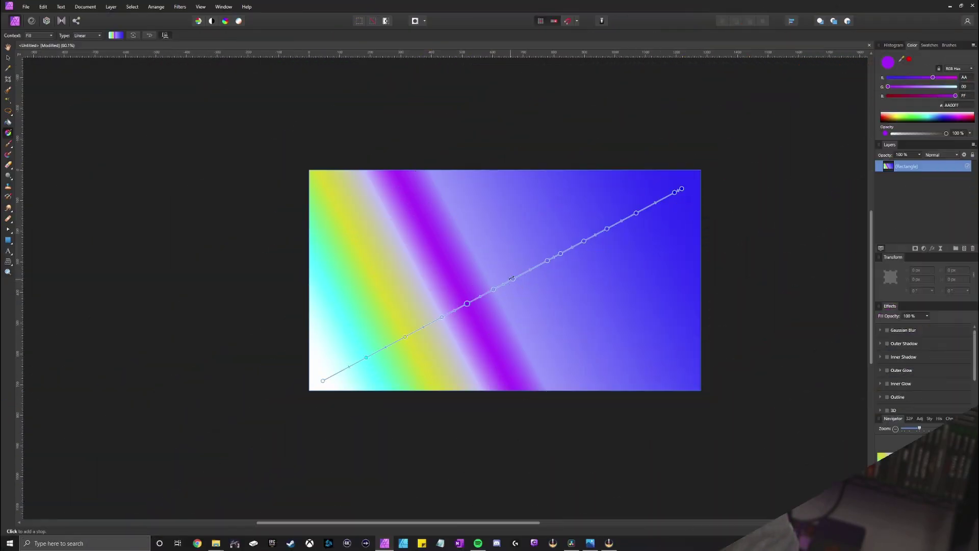
# - Add a new colour stop on the gradient line for extra pink and violet bands
pyautogui.click(512, 278)
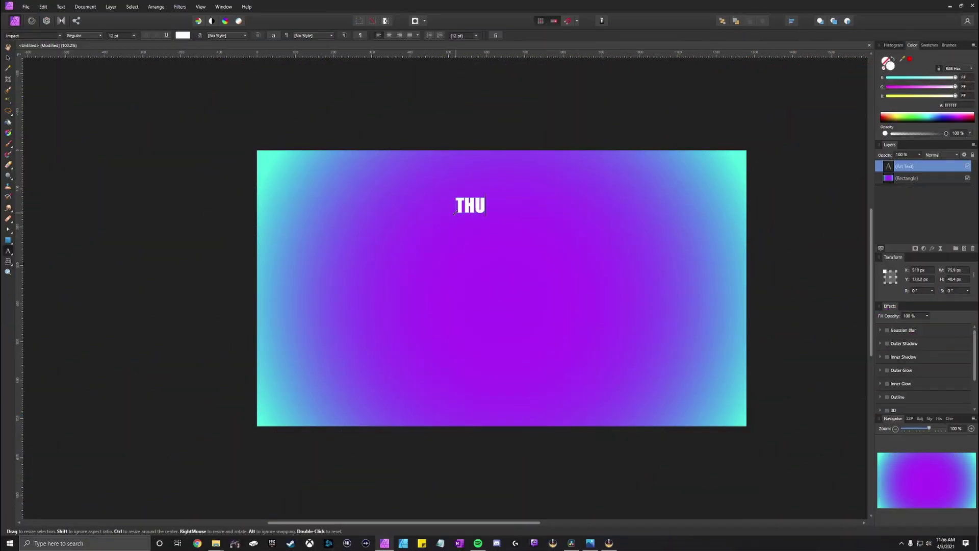
# - Finish the headline THUMBNAIL TRICKS THAT GET CLICKS and enlarge the white 5 beside it
pyautogui.write('BNAIL')
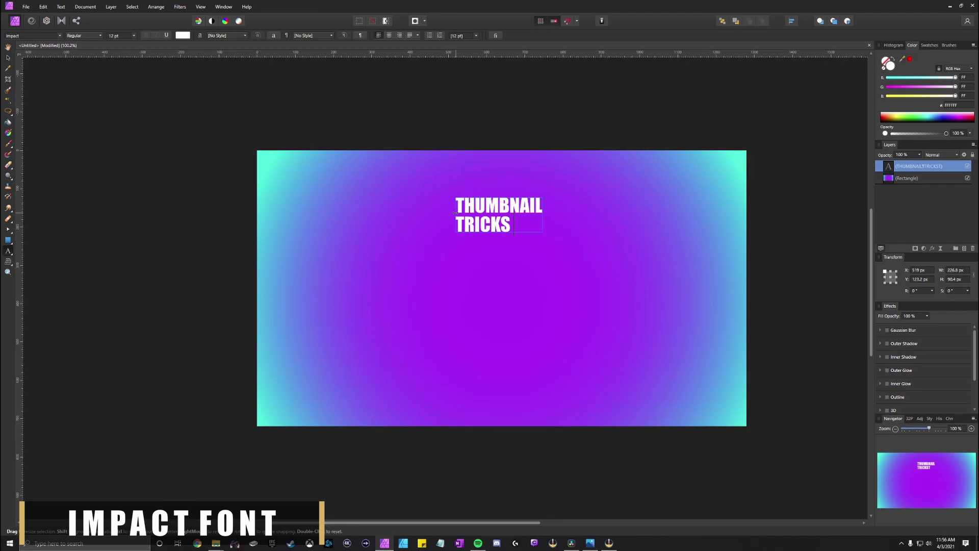
pyautogui.write('GET CLICKS')
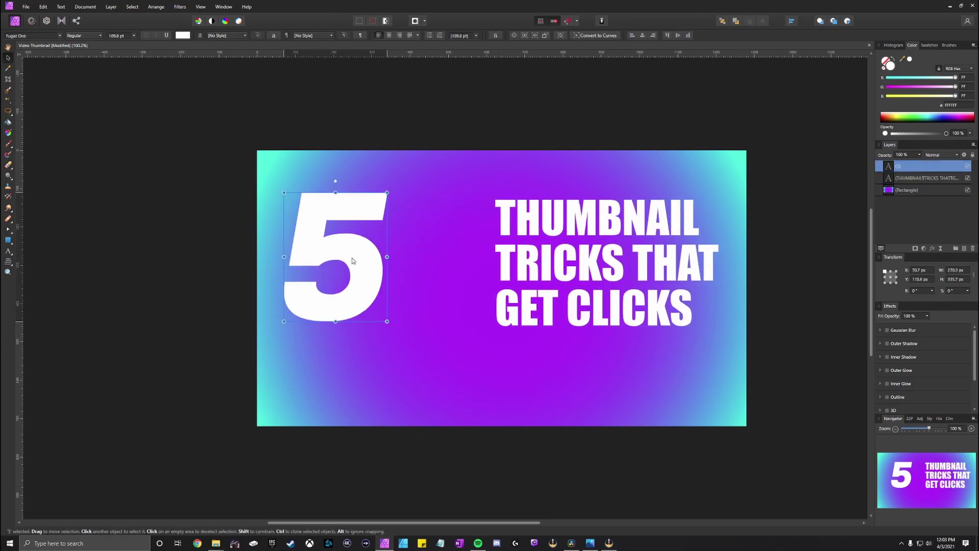
pyautogui.moveTo(387, 322); pyautogui.dragTo(428, 351)
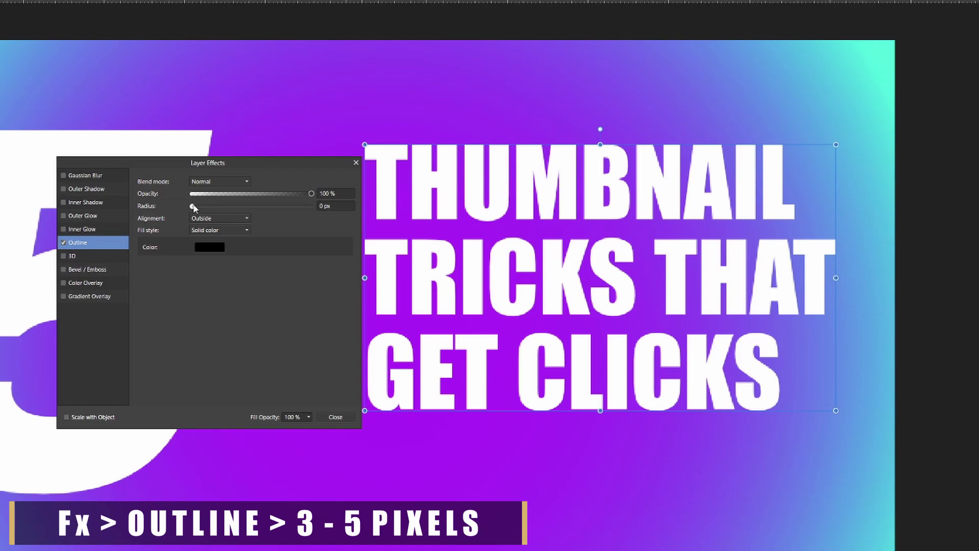
# - Thicken the headline's black Outline effect to a radius of about 5.7 px
pyautogui.moveTo(194, 207); pyautogui.dragTo(233, 209)
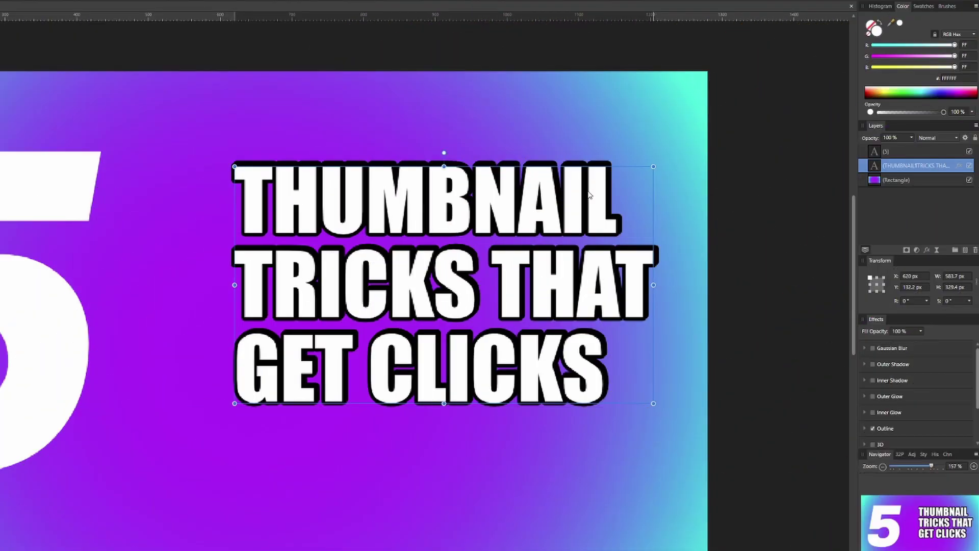
# - Duplicate the headline repeatedly into an offset 3D stack, placing a copy just below the 5 layer
pyautogui.hotkey('ctrl', 'j')
pyautogui.hotkey('ctrl', 'j')
pyautogui.hotkey('ctrl', 'j')
pyautogui.hotkey('ctrl', 'j')
pyautogui.hotkey('ctrl', 'j')
pyautogui.hotkey('ctrl', 'j')
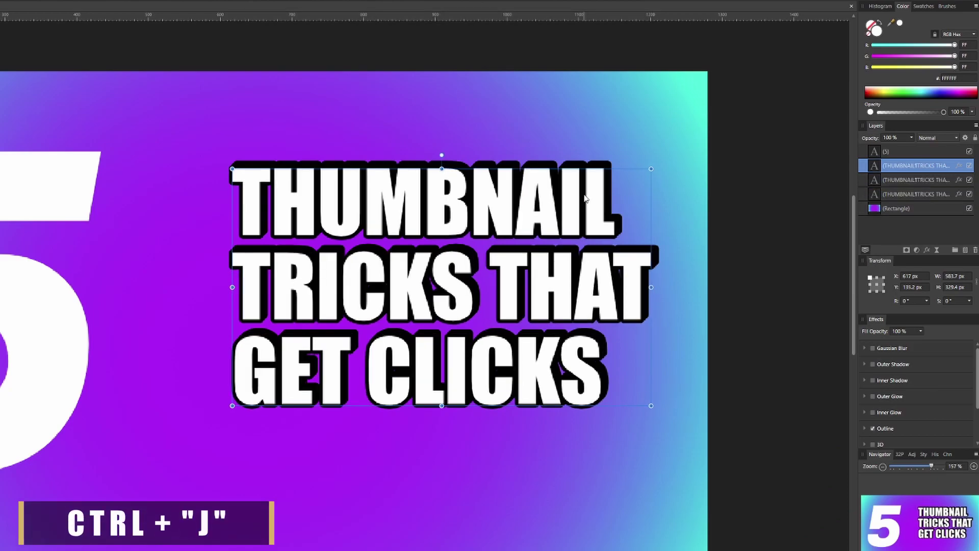
pyautogui.hotkey('ctrl', 'j')
pyautogui.hotkey('ctrl', 'j')
pyautogui.hotkey('ctrl', 'j')
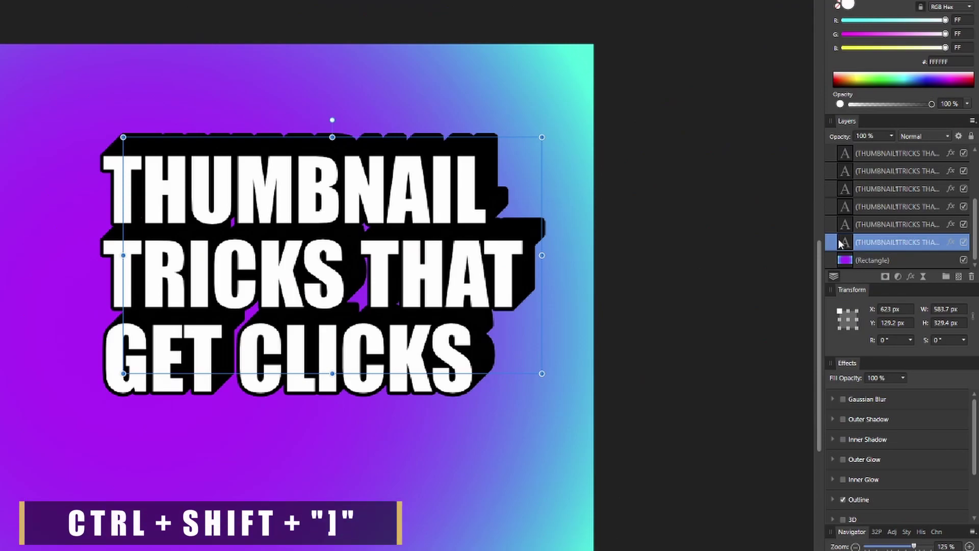
pyautogui.hotkey('ctrl', 'shift', ']')
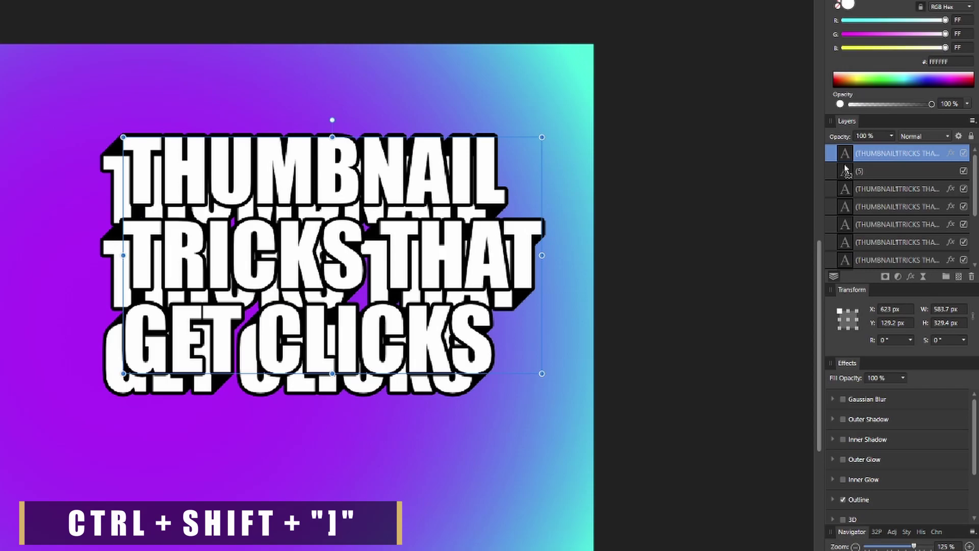
pyautogui.moveTo(845, 169); pyautogui.dragTo(839, 190)
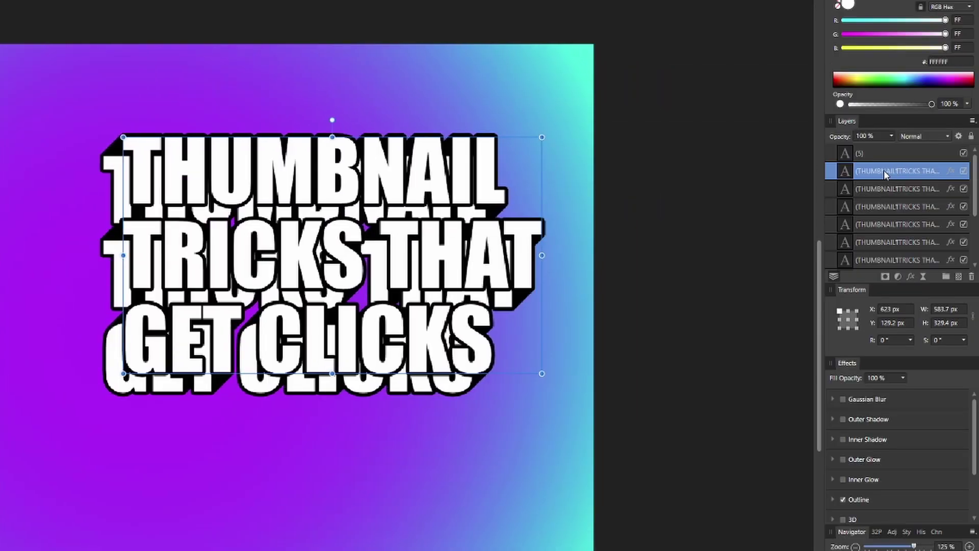
# - Select all the headline shadow copies in the Layers panel and group them
pyautogui.click(855, 189)
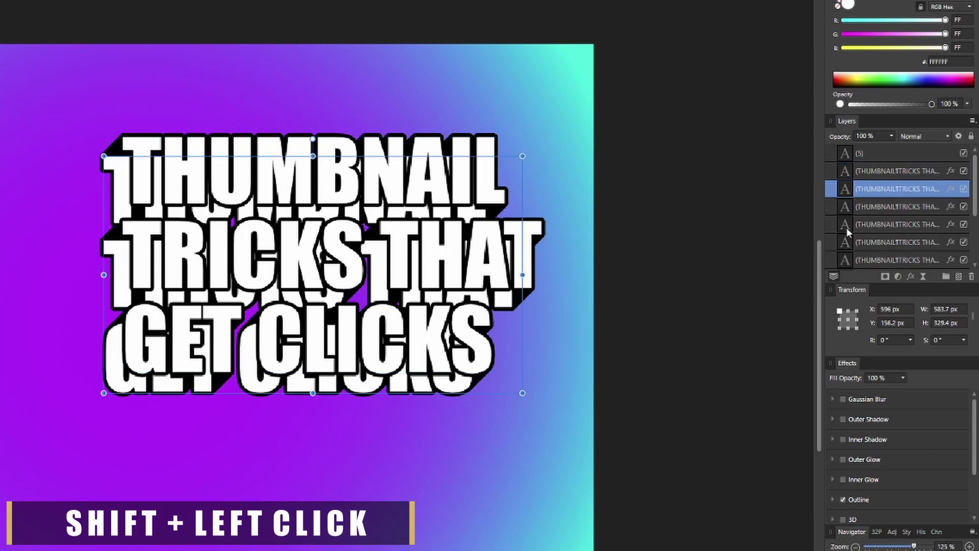
pyautogui.scroll(-1, 850, 246)
pyautogui.keyDown('shift'); pyautogui.click(850, 243); pyautogui.keyUp('shift')
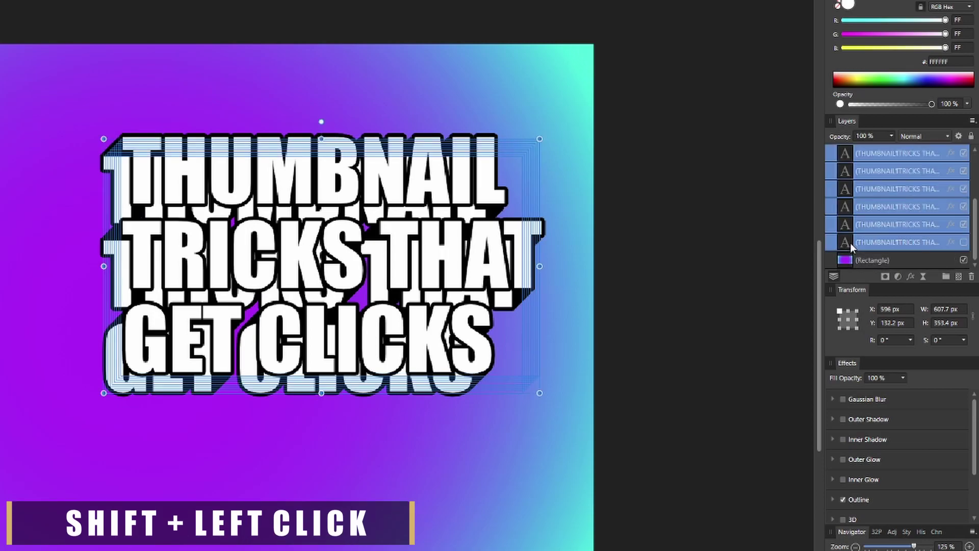
pyautogui.scroll(1, 843, 239)
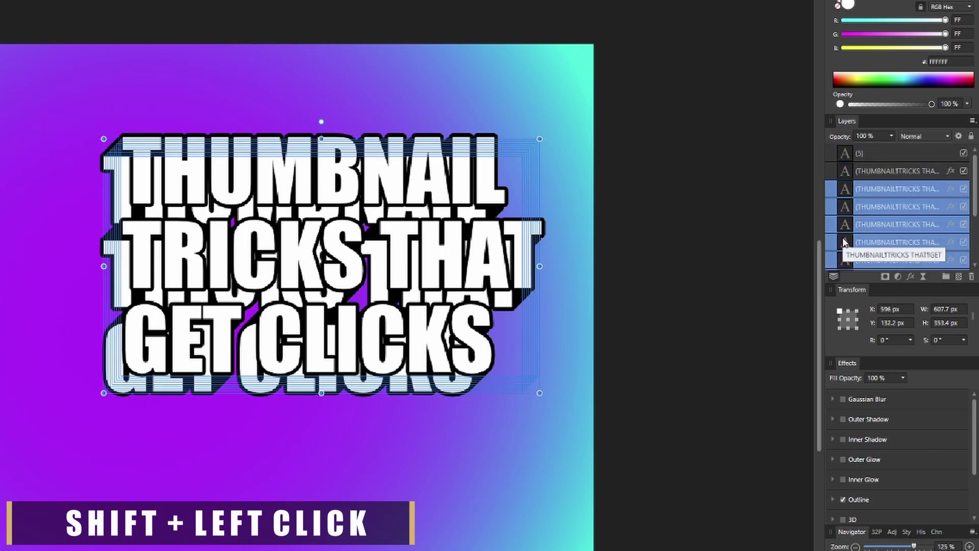
pyautogui.hotkey('ctrl', 'g')
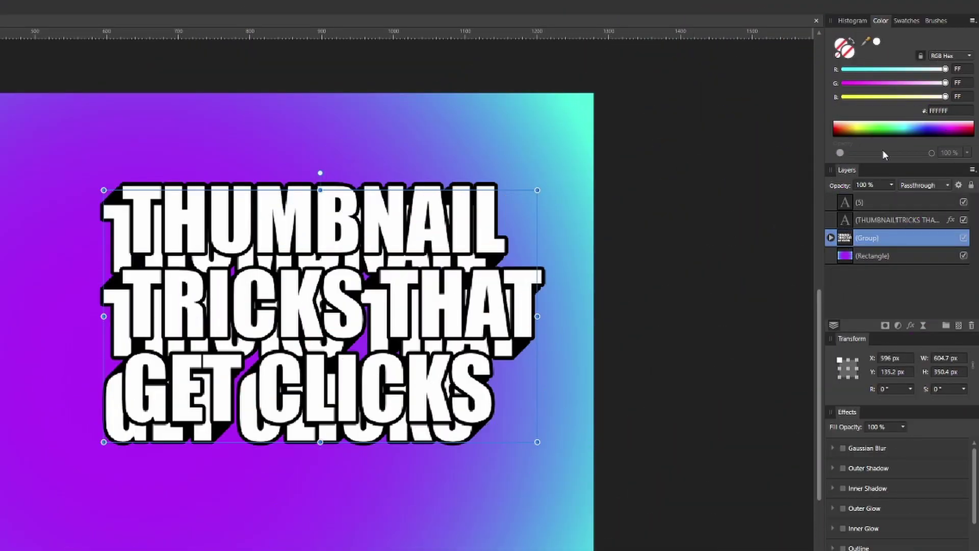
# - Bring the shadow group's colour sliders down to 00 so the extrusion becomes black (000000)
pyautogui.moveTo(947, 96); pyautogui.dragTo(807, 92)
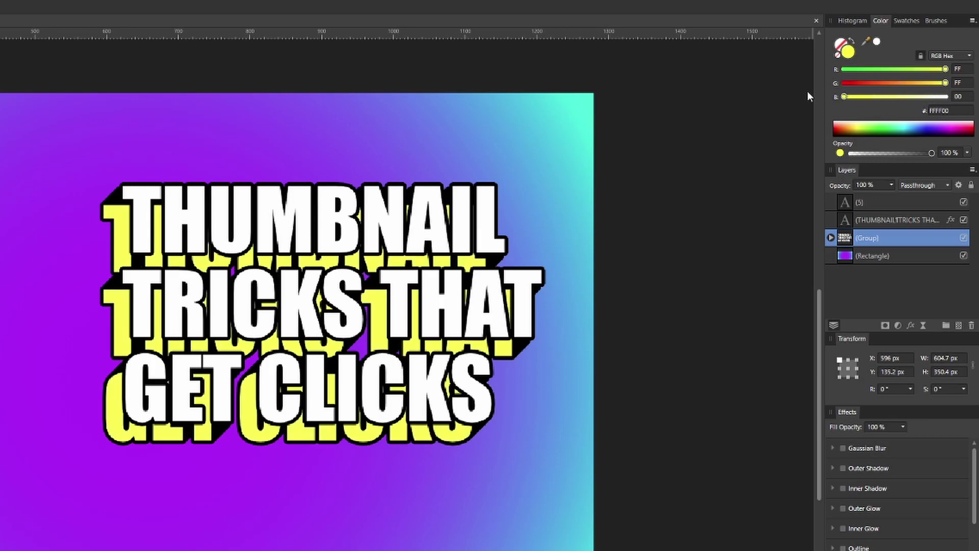
pyautogui.moveTo(946, 83); pyautogui.dragTo(845, 83)
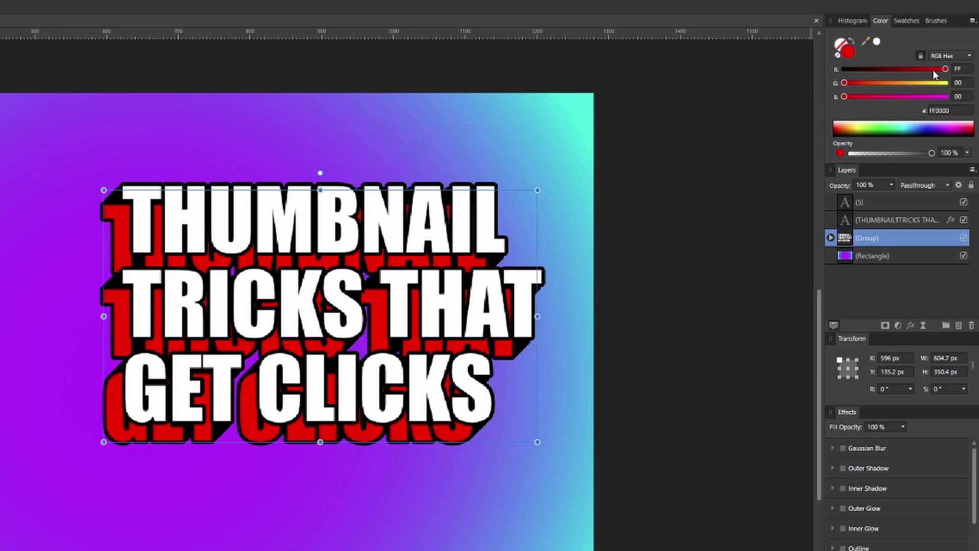
pyautogui.moveTo(947, 68); pyautogui.dragTo(768, 66)
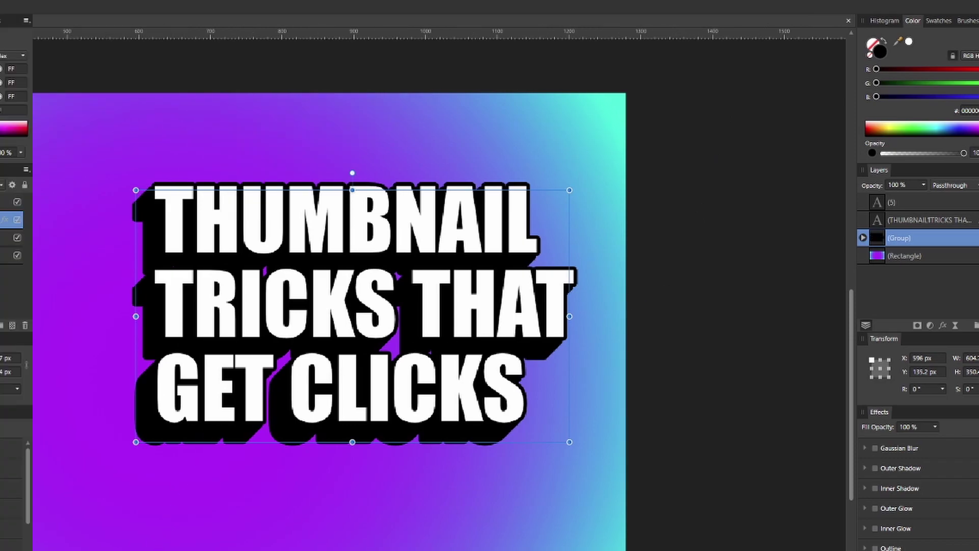
# - Group the white headline text with its black shadow group and scale the combined headline up
pyautogui.click(887, 220)
pyautogui.keyDown('shift'); pyautogui.click(851, 241); pyautogui.keyUp('shift')
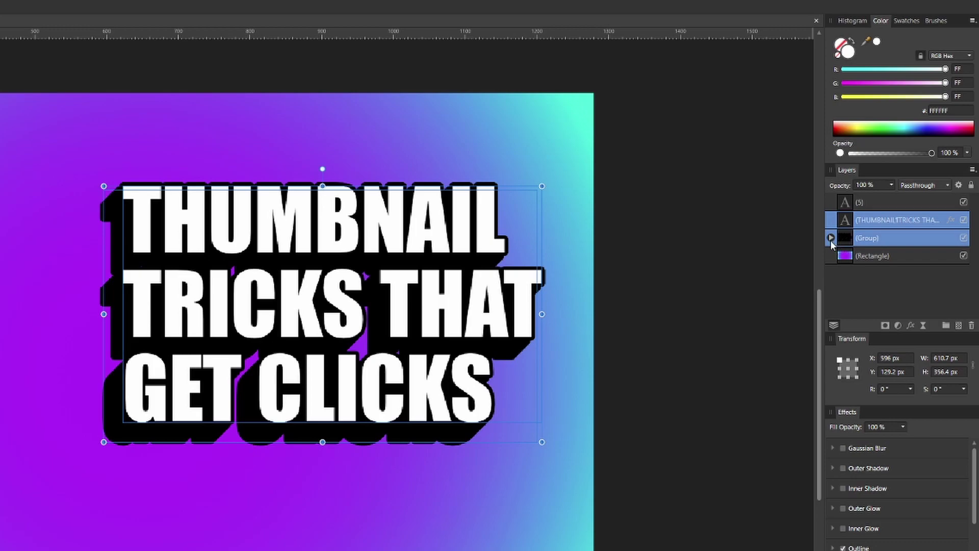
pyautogui.hotkey('ctrl', 'g')
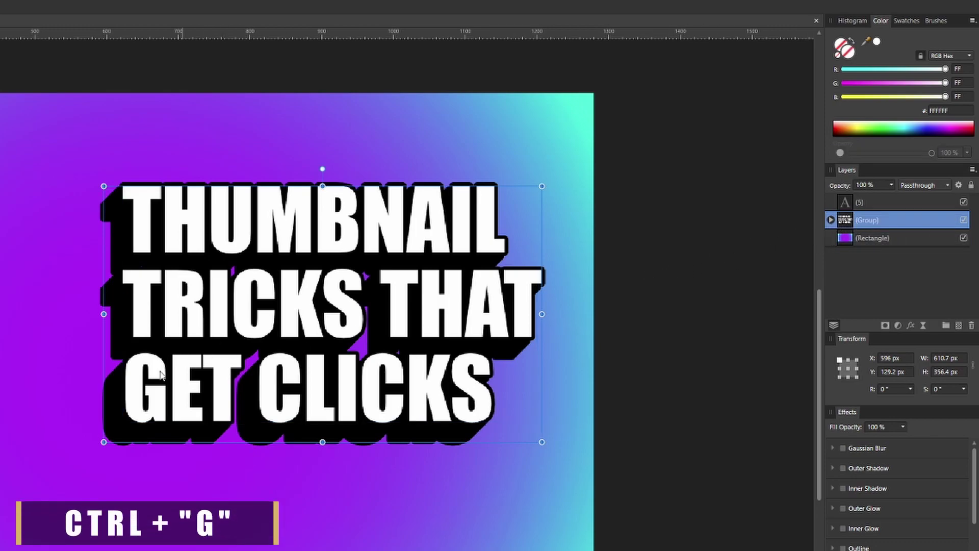
pyautogui.moveTo(103, 442); pyautogui.dragTo(106, 472)
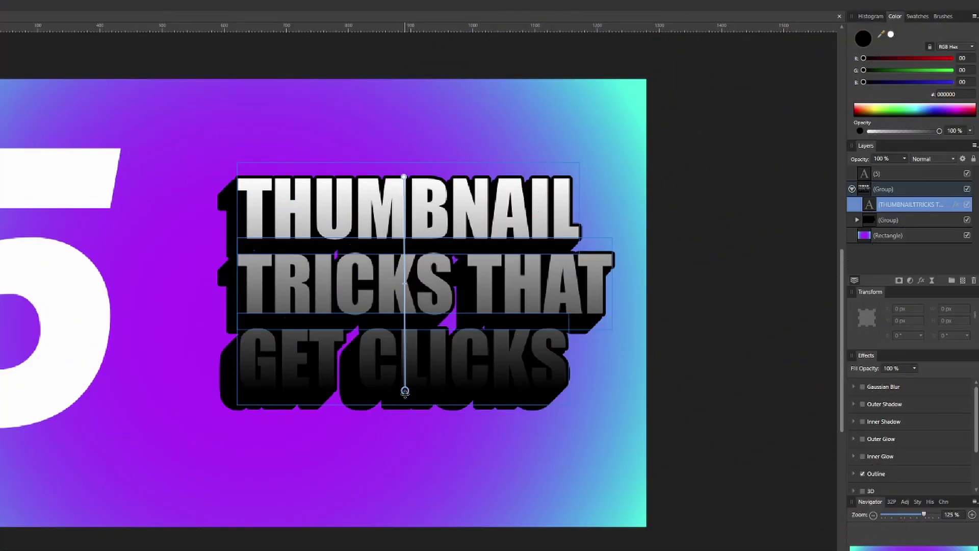
# - Adjust the headline face colour and select the word CLICKS on the GET CLICKS line for yellow recolouring
pyautogui.moveTo(865, 70); pyautogui.dragTo(951, 70)
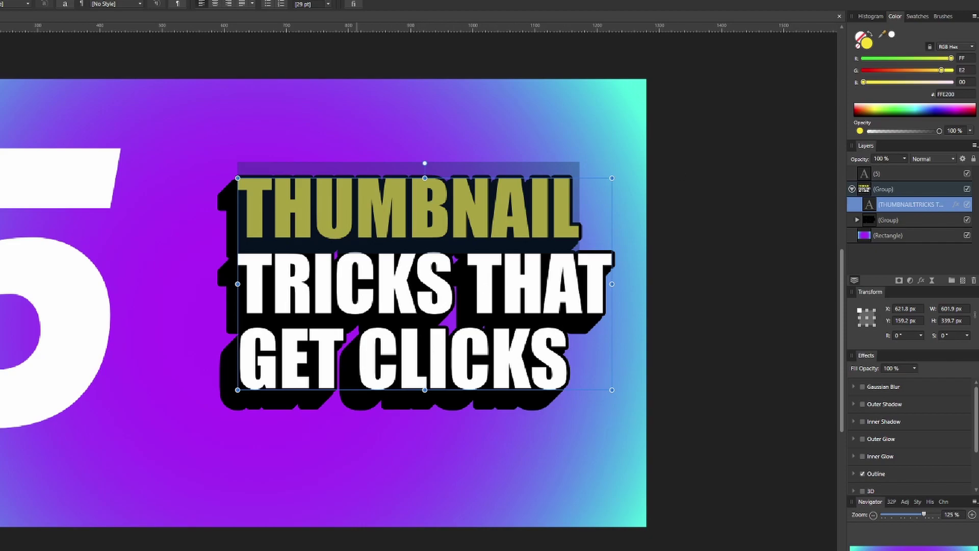
pyautogui.click(367, 356)
pyautogui.moveTo(368, 356); pyautogui.dragTo(581, 352)
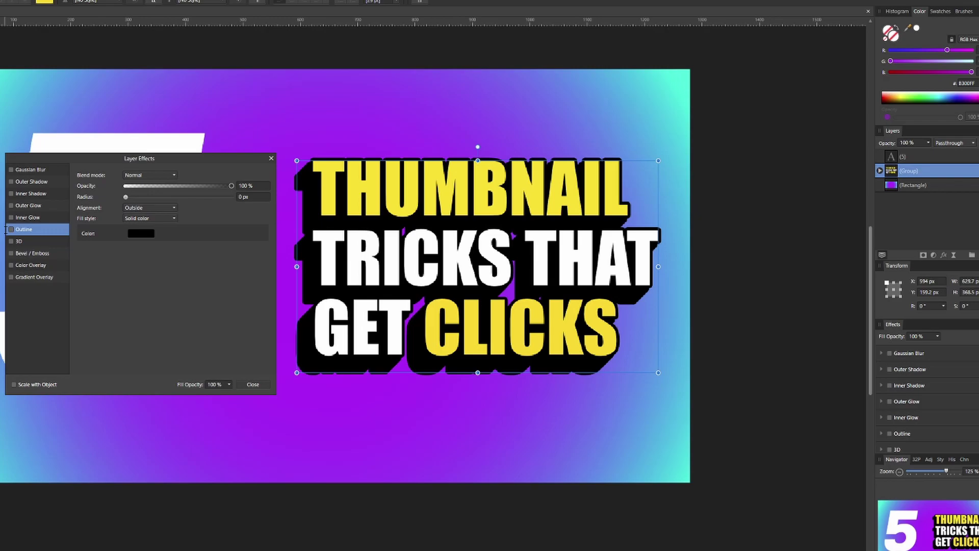
# - Set the headline group's outline colour to white sampled from the headline and widen it to about 5 px
pyautogui.click(141, 235)
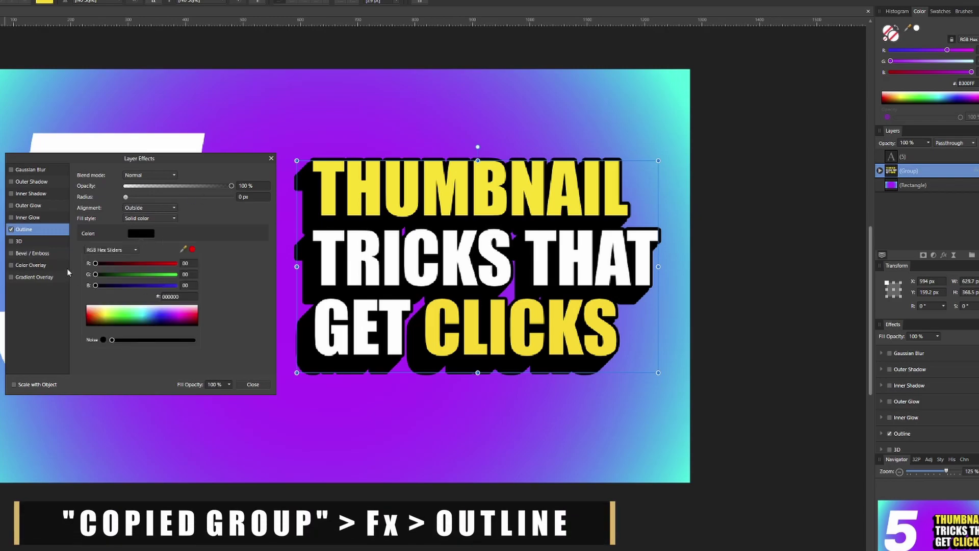
pyautogui.moveTo(192, 250); pyautogui.dragTo(324, 251)
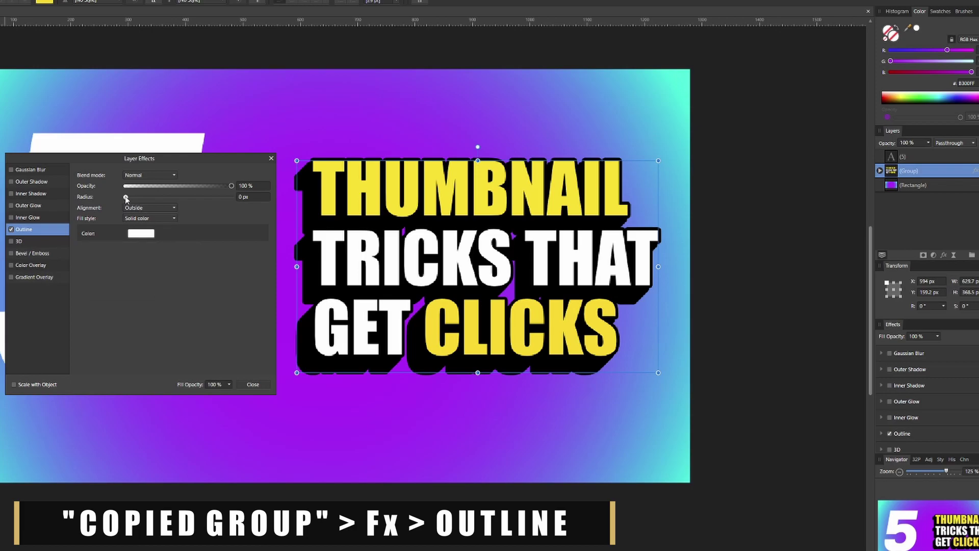
pyautogui.moveTo(127, 197); pyautogui.dragTo(167, 196)
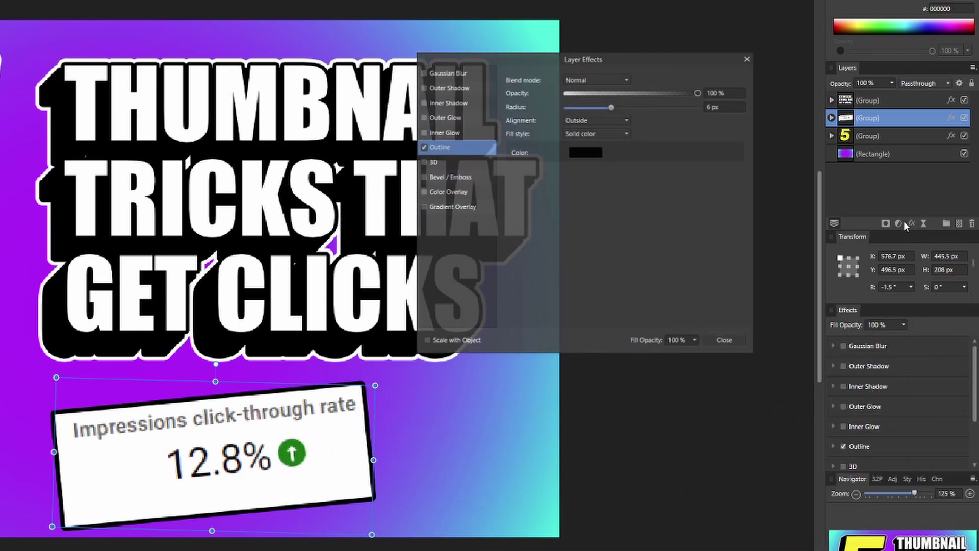
# - Enable an outer shadow on the CTR screenshot and push its offset to 20 px
pyautogui.click(459, 89)
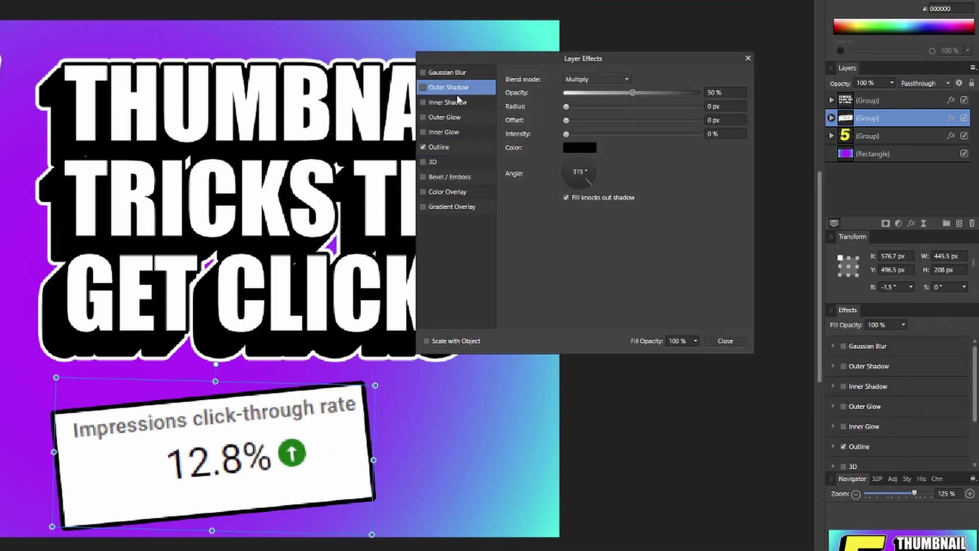
pyautogui.click(460, 104)
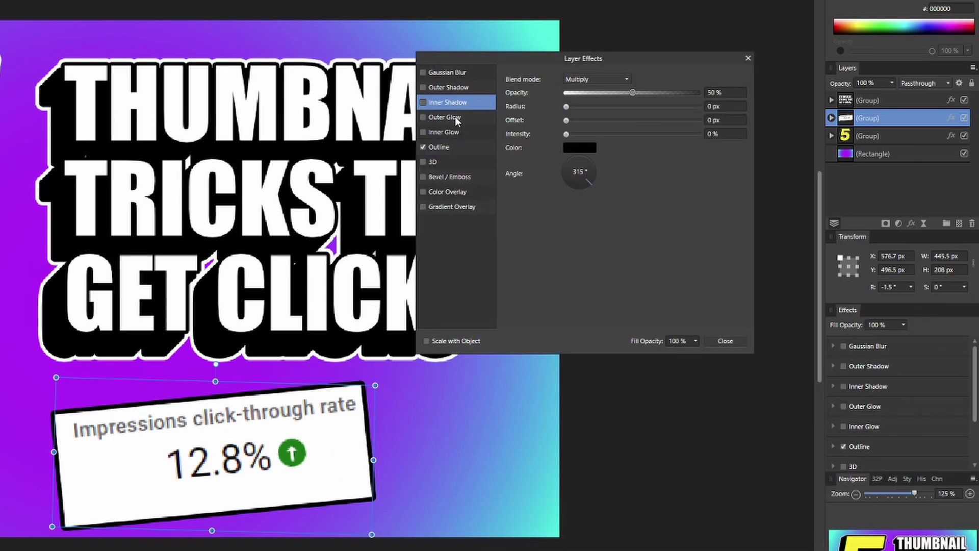
pyautogui.click(456, 118)
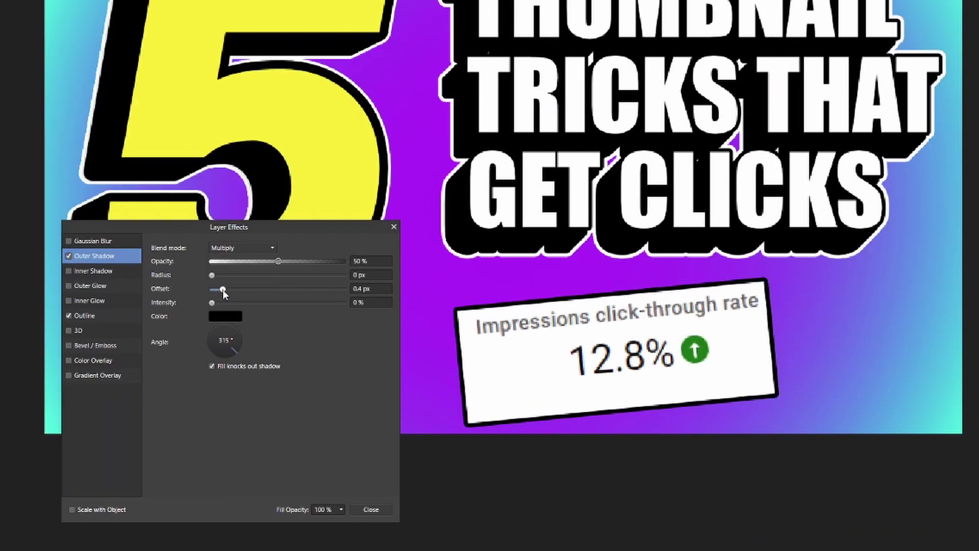
pyautogui.moveTo(239, 290); pyautogui.dragTo(284, 290)
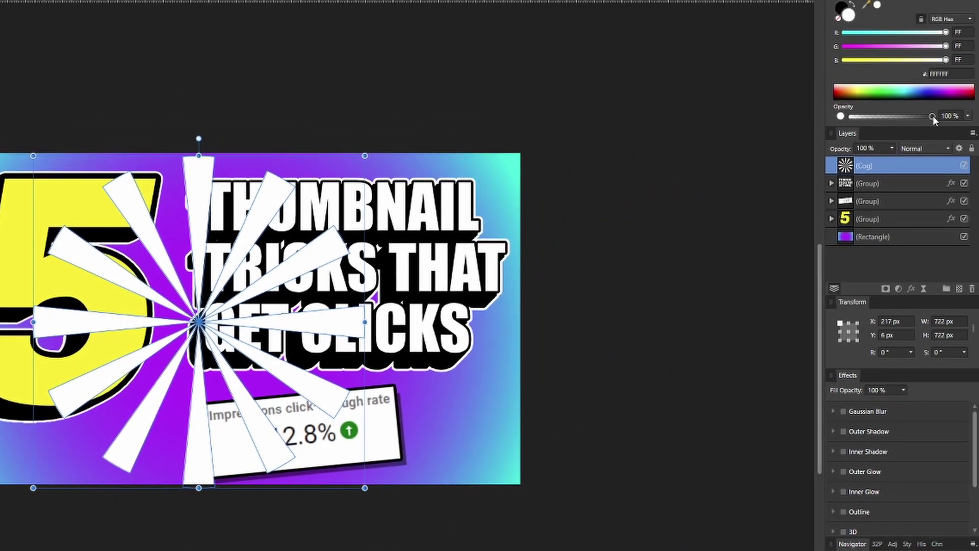
# - Lower the sunburst layer's opacity to 60%
pyautogui.moveTo(932, 115); pyautogui.dragTo(890, 118)
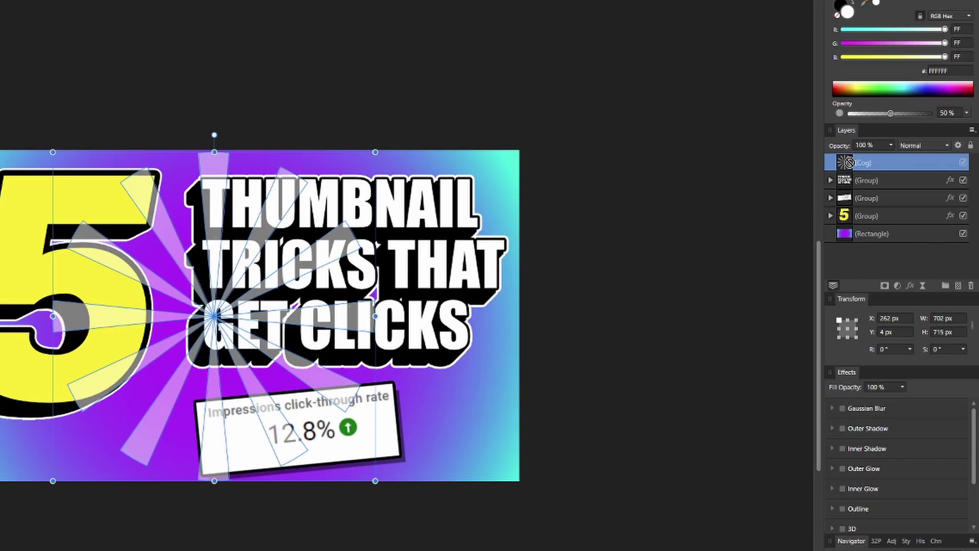
# - Move the sunburst layer below the 5 and headline, and scale it to cover the background
pyautogui.moveTo(844, 163); pyautogui.dragTo(845, 227)
pyautogui.moveTo(54, 480); pyautogui.dragTo(20, 503)
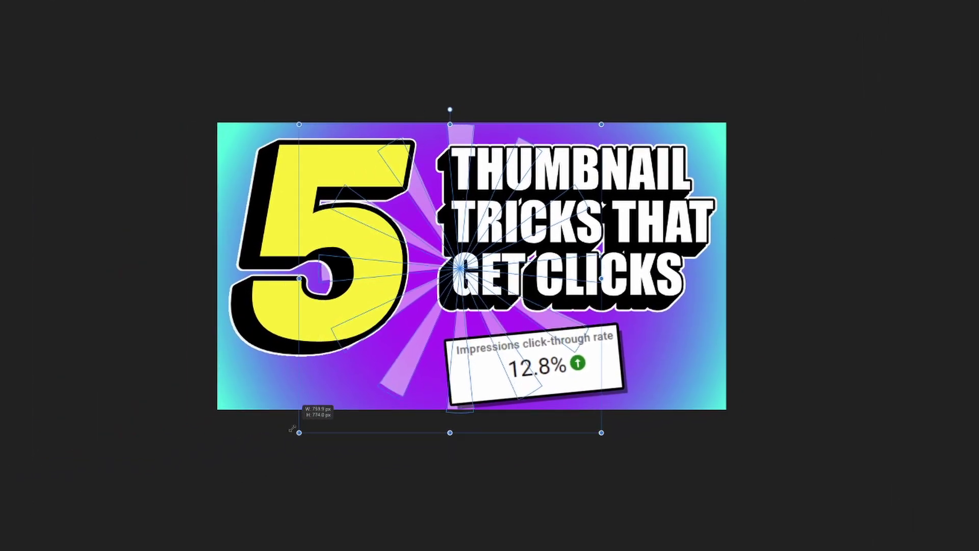
pyautogui.moveTo(292, 429); pyautogui.dragTo(196, 487)
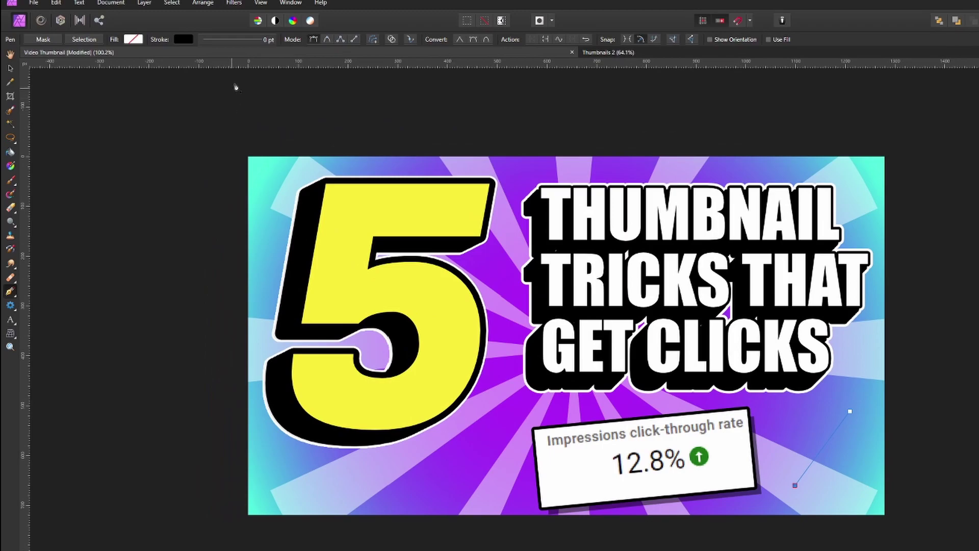
# - Give the line a 5 pt stroke with a tall triangle arrowhead at its end
pyautogui.click(231, 38)
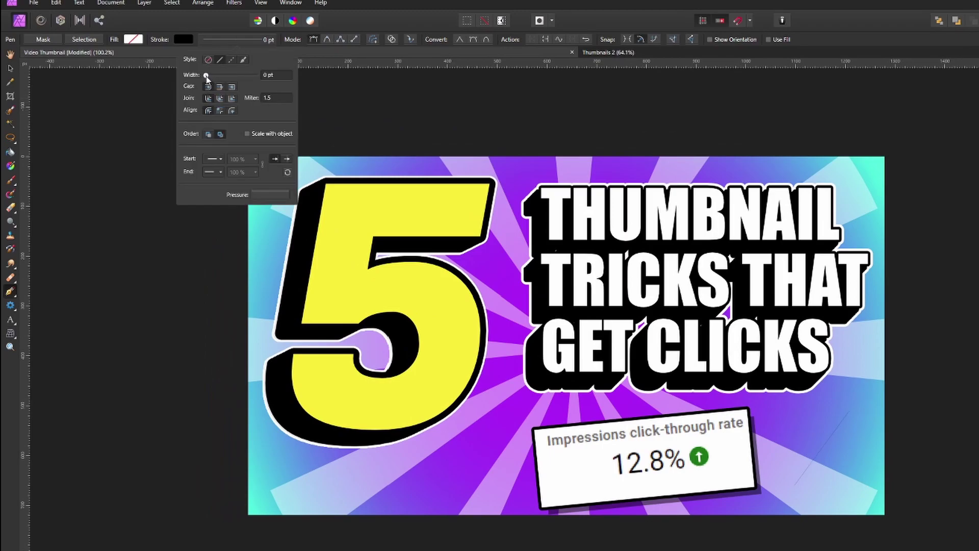
pyautogui.moveTo(209, 77); pyautogui.dragTo(221, 76)
pyautogui.click(220, 173)
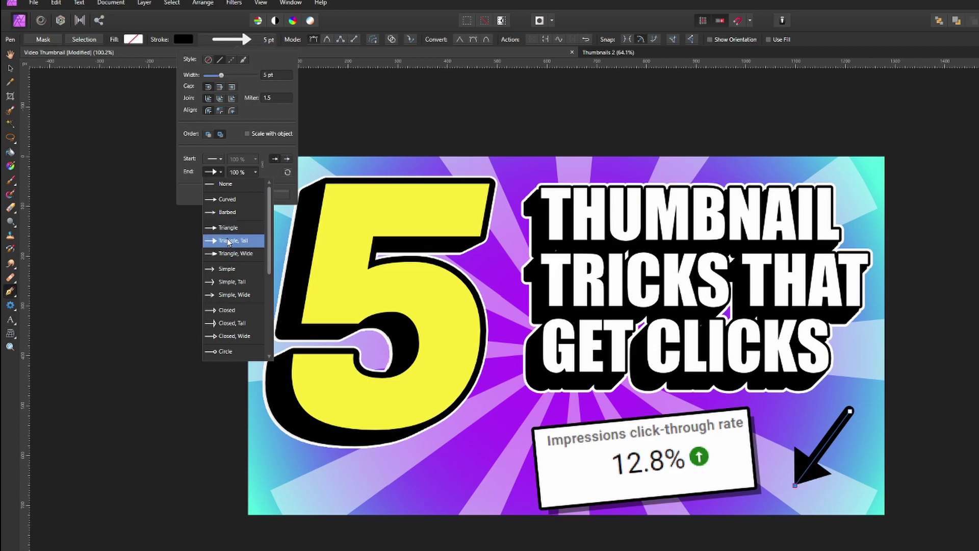
pyautogui.click(228, 241)
# - Taper the arrow with the pressure curve and make its stroke white
pyautogui.click(264, 193)
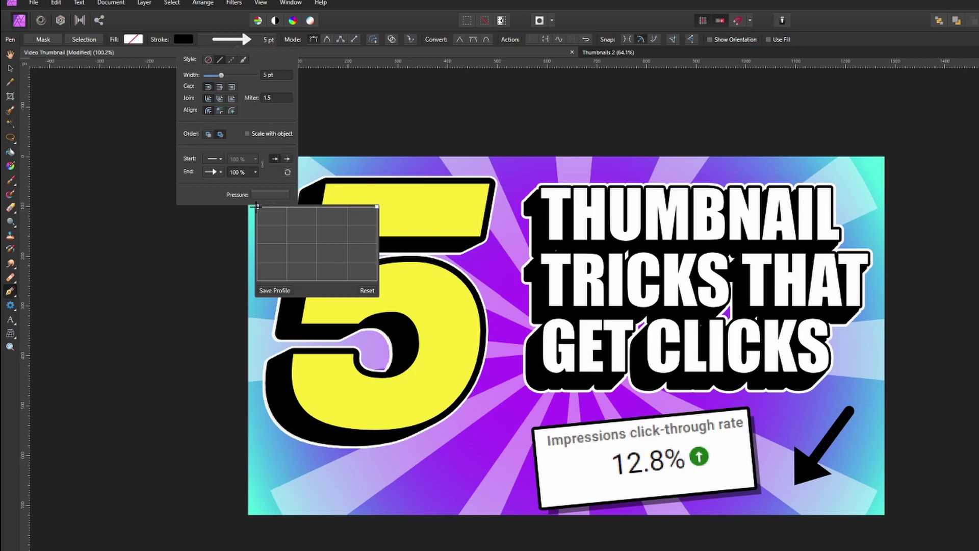
pyautogui.moveTo(256, 207); pyautogui.dragTo(265, 321)
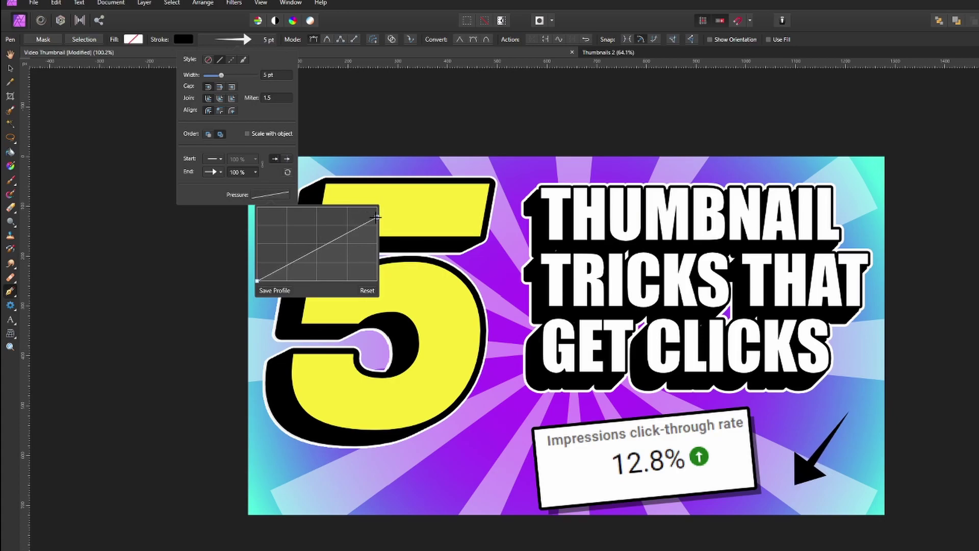
pyautogui.moveTo(376, 217); pyautogui.dragTo(375, 220)
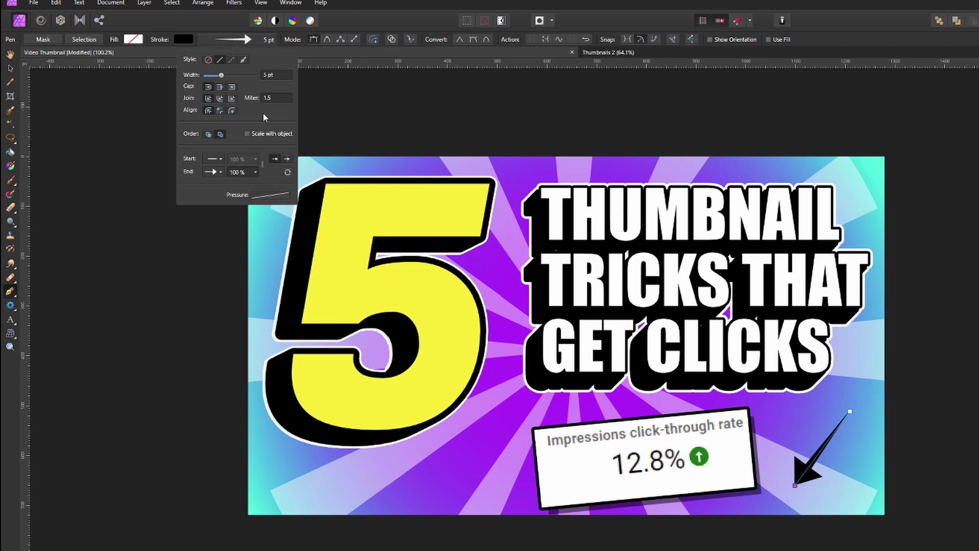
pyautogui.click(182, 39)
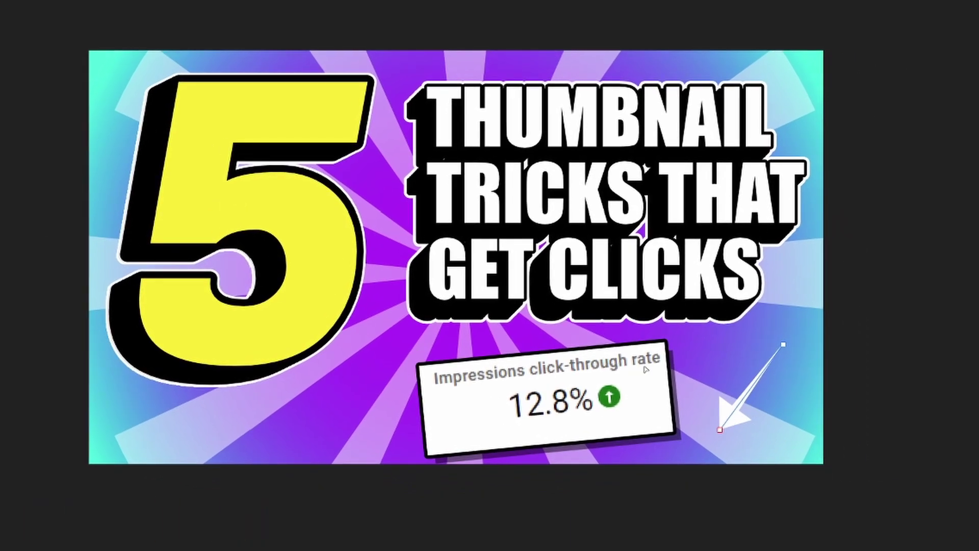
# - Reposition the arrow's end nodes and pull curve handles into an S-curve aimed at the screenshot
pyautogui.moveTo(720, 430); pyautogui.dragTo(703, 399)
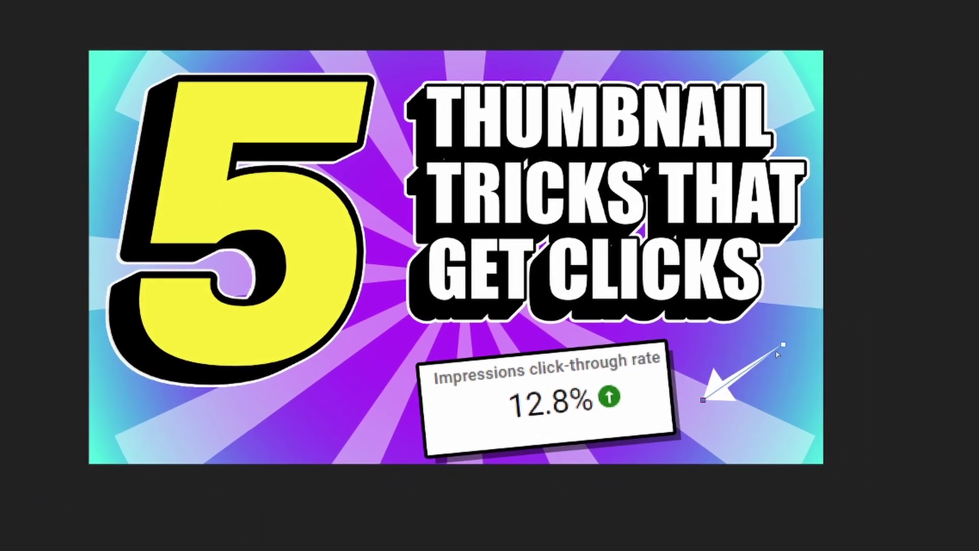
pyautogui.moveTo(784, 346); pyautogui.dragTo(793, 314)
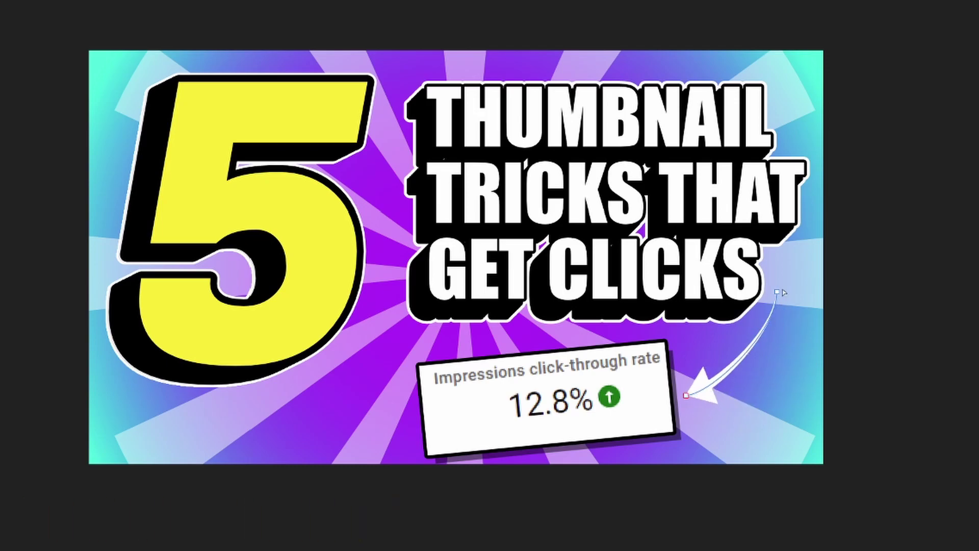
pyautogui.moveTo(783, 293); pyautogui.dragTo(790, 302)
pyautogui.moveTo(686, 395); pyautogui.dragTo(811, 433)
pyautogui.moveTo(789, 300); pyautogui.dragTo(719, 302)
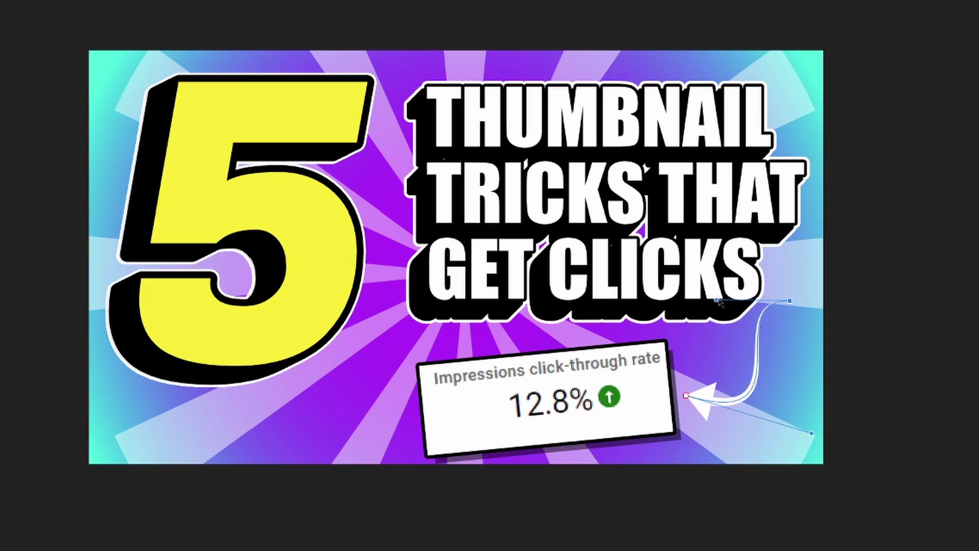